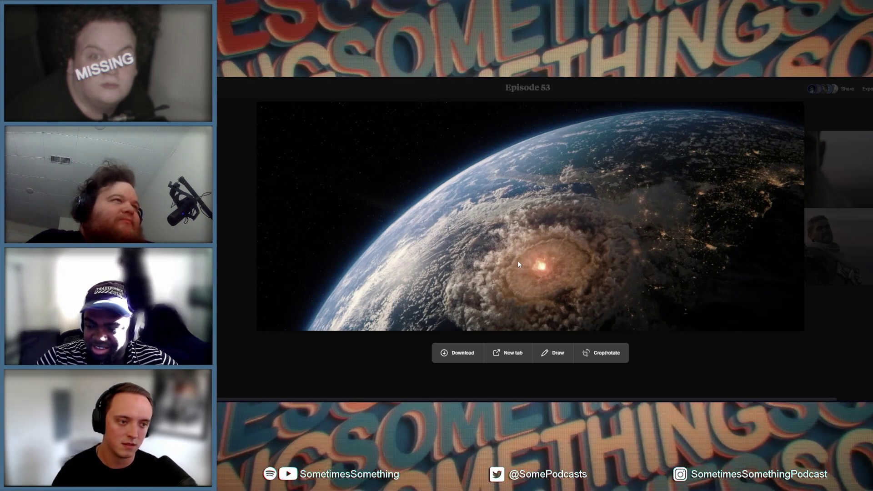
- Close the earth image preview and shift the board view slightly sideways
{"action": "left_click", "coordinate": [350, 369]}
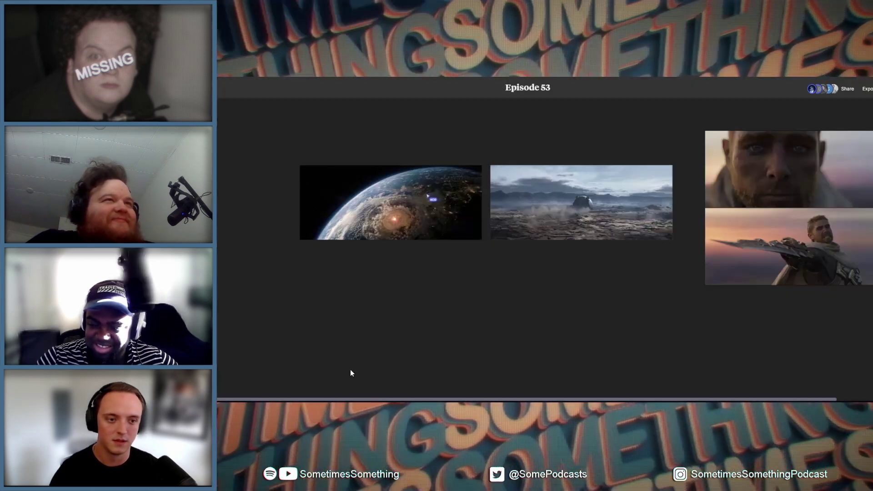
{"action": "scroll", "coordinate": [405, 197], "scroll_direction": "up", "scroll_amount": 4}
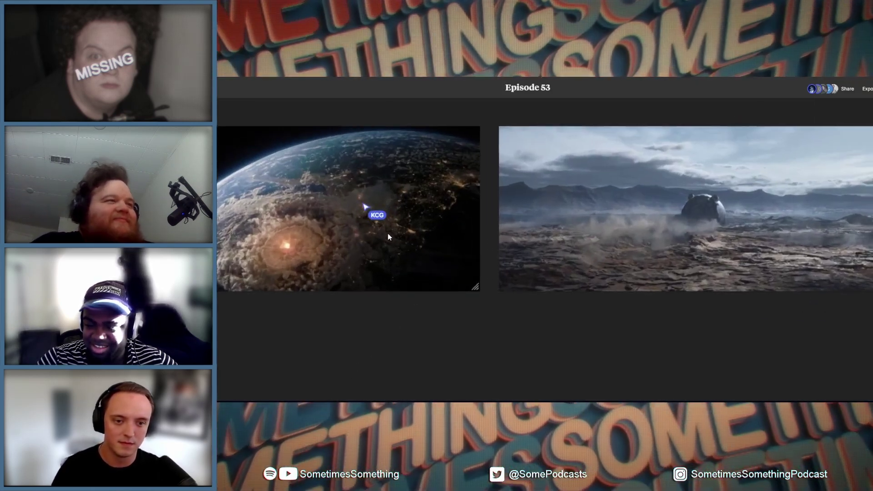
{"action": "scroll", "coordinate": [396, 219], "scroll_direction": "up", "scroll_amount": 4}
{"action": "scroll", "coordinate": [485, 363], "scroll_direction": "up", "scroll_amount": 3}
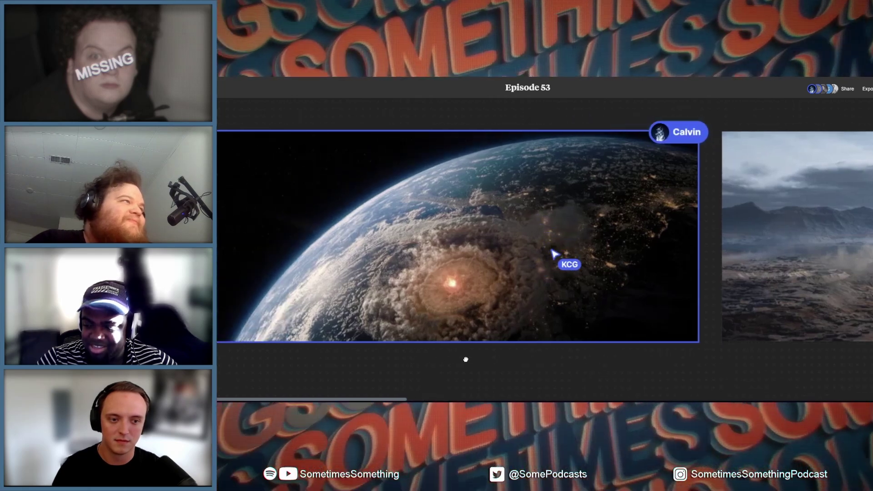
{"action": "left_click_drag", "start_coordinate": [466, 359], "coordinate": [475, 363]}
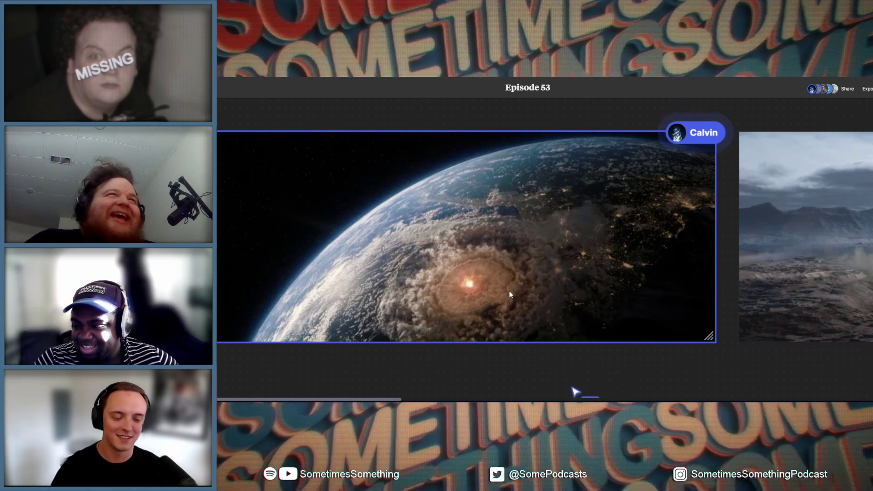
{"action": "double_click", "coordinate": [474, 272]}
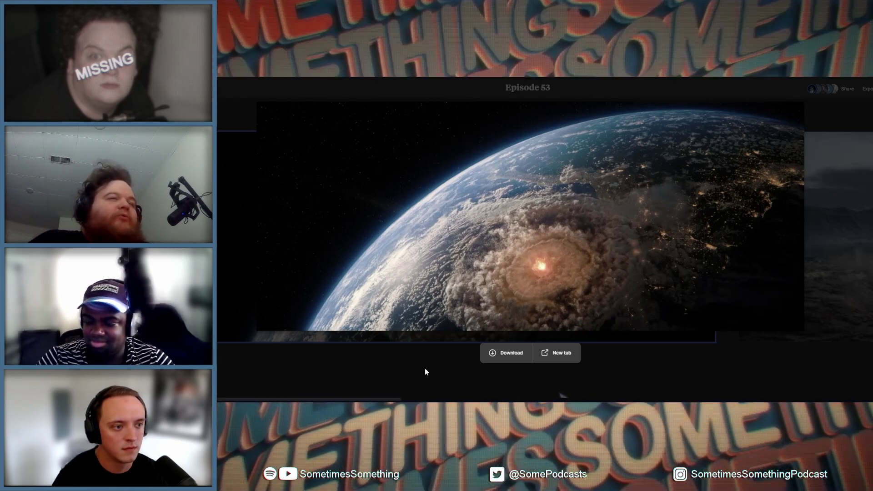
{"action": "left_click", "coordinate": [431, 366]}
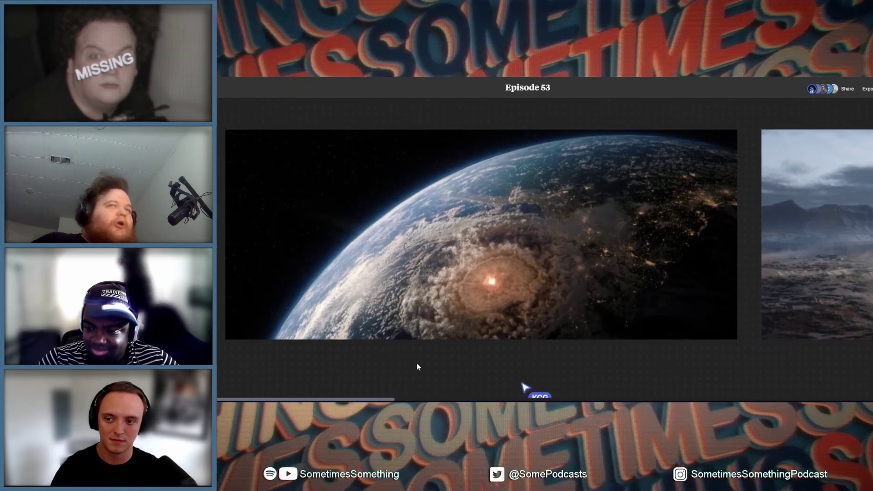
{"action": "scroll", "coordinate": [396, 355], "scroll_direction": "up", "scroll_amount": 1}
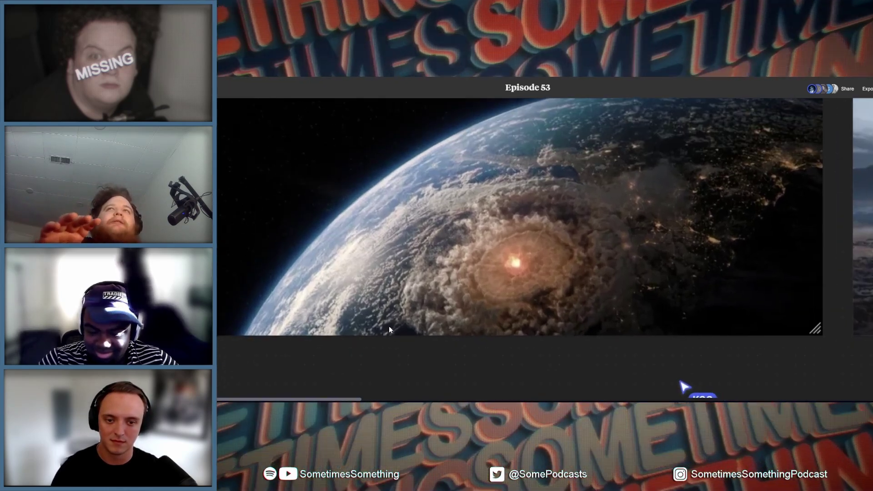
{"action": "scroll", "coordinate": [386, 322], "scroll_direction": "up", "scroll_amount": 1}
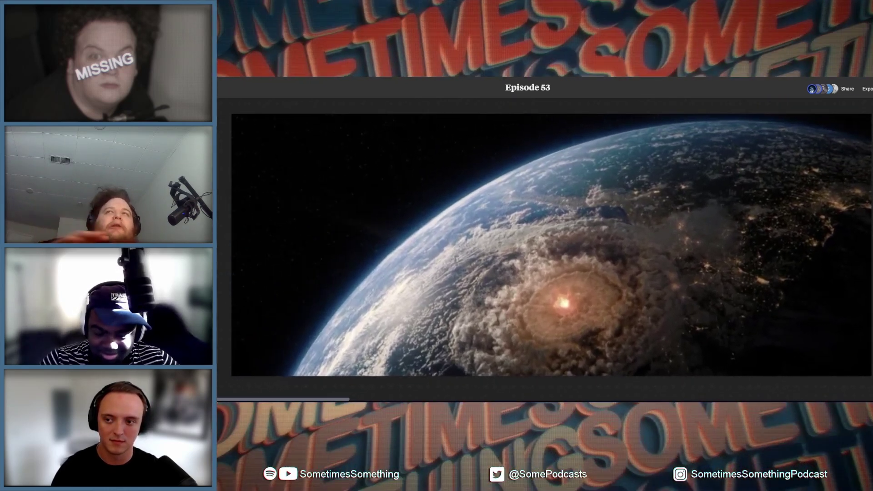
{"action": "scroll", "coordinate": [478, 273], "scroll_direction": "up", "scroll_amount": 1}
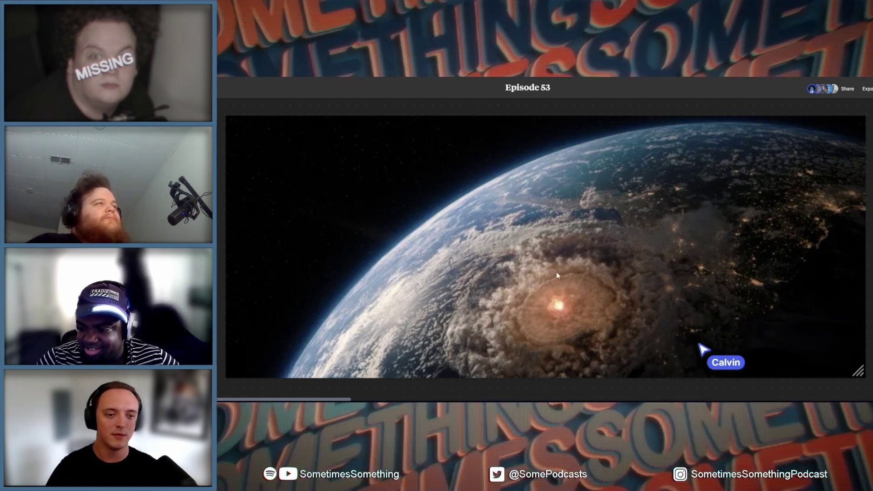
{"action": "scroll", "coordinate": [822, 243], "scroll_direction": "right", "scroll_amount": 5}
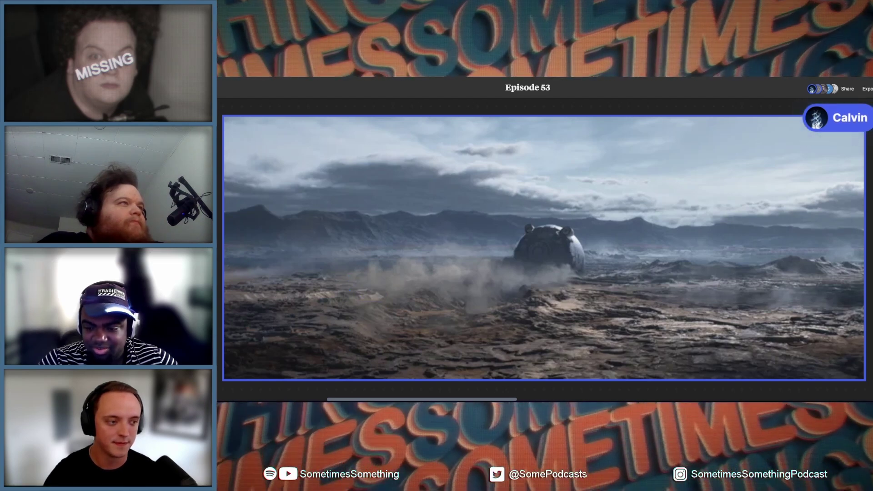
{"action": "scroll", "coordinate": [501, 229], "scroll_direction": "down", "scroll_amount": 2}
{"action": "scroll", "coordinate": [501, 229], "scroll_direction": "down", "scroll_amount": 2}
{"action": "scroll", "coordinate": [500, 229], "scroll_direction": "down", "scroll_amount": 5}
{"action": "scroll", "coordinate": [569, 263], "scroll_direction": "up", "scroll_amount": 2}
{"action": "scroll", "coordinate": [652, 232], "scroll_direction": "up", "scroll_amount": 3}
{"action": "scroll", "coordinate": [653, 232], "scroll_direction": "up", "scroll_amount": 3}
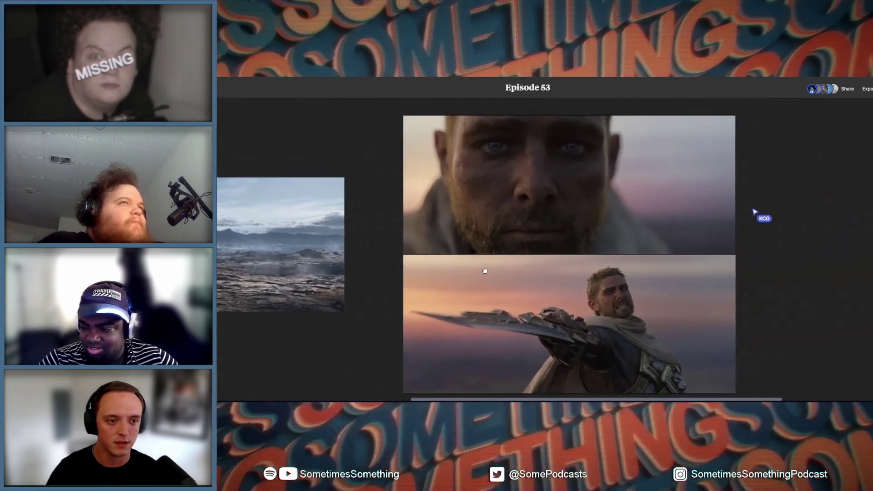
- Nudge the board view to recenter the face close-up and sword stills
{"action": "left_click_drag", "start_coordinate": [461, 264], "coordinate": [453, 264]}
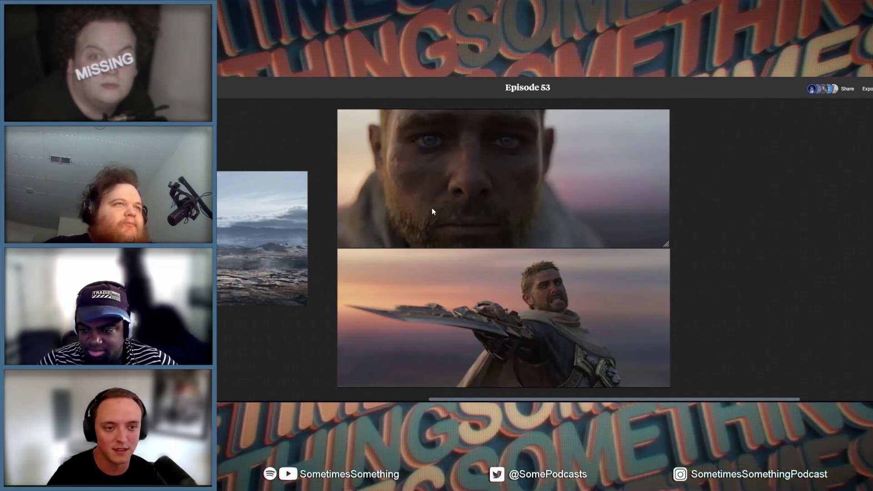
- Enlarge and close the face close-up, then pan the board onto the sword still
{"action": "left_click", "coordinate": [432, 207]}
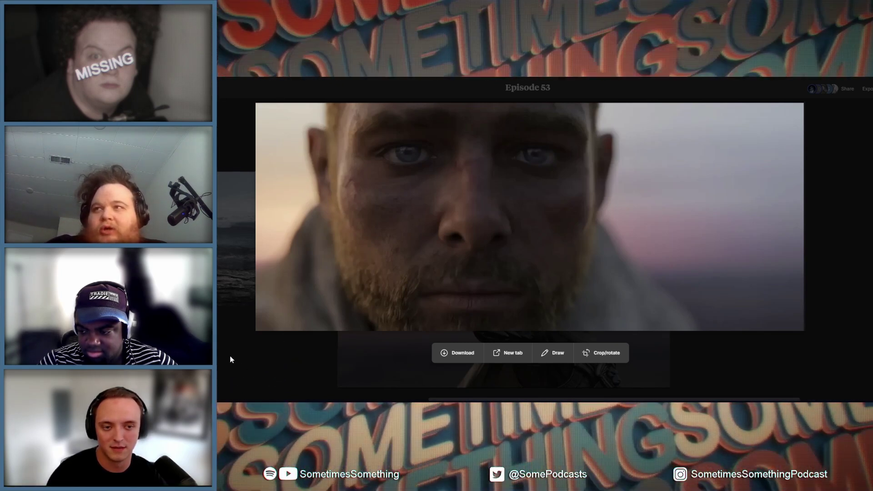
{"action": "left_click", "coordinate": [234, 358]}
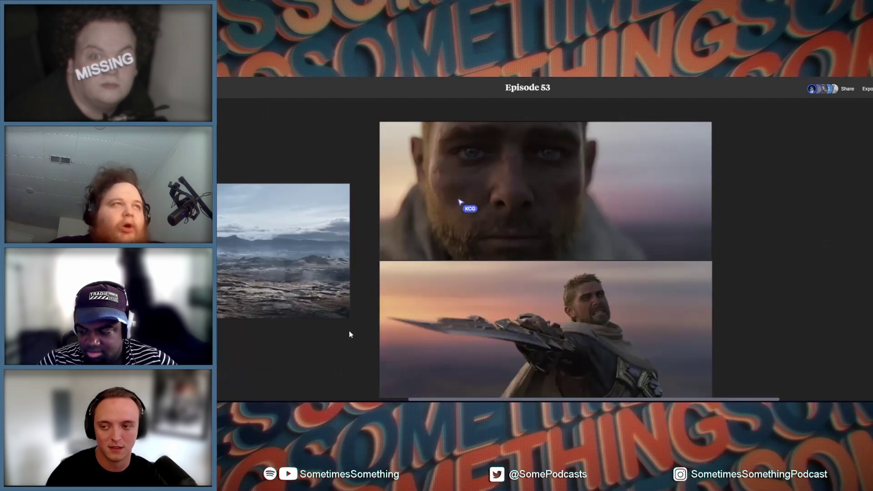
{"action": "scroll", "coordinate": [579, 219], "scroll_direction": "up", "scroll_amount": 3}
{"action": "scroll", "coordinate": [579, 219], "scroll_direction": "up", "scroll_amount": 2}
{"action": "scroll", "coordinate": [614, 228], "scroll_direction": "up", "scroll_amount": 3}
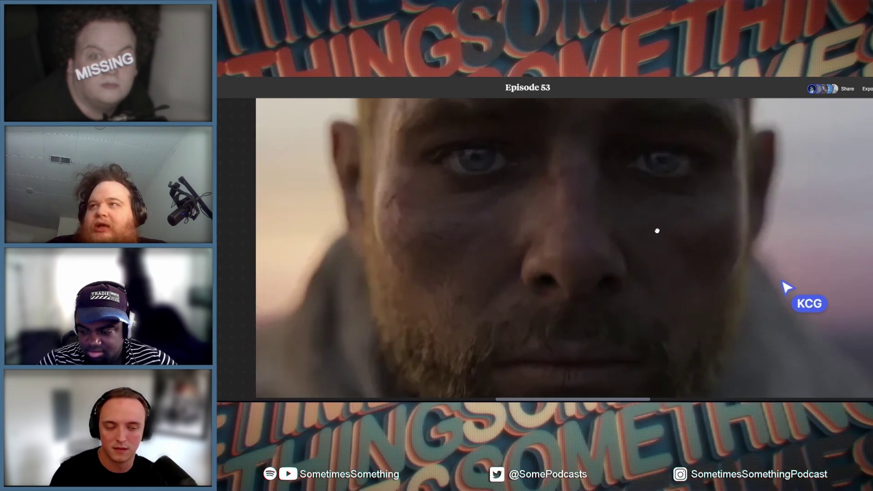
{"action": "scroll", "coordinate": [656, 232], "scroll_direction": "up", "scroll_amount": 2}
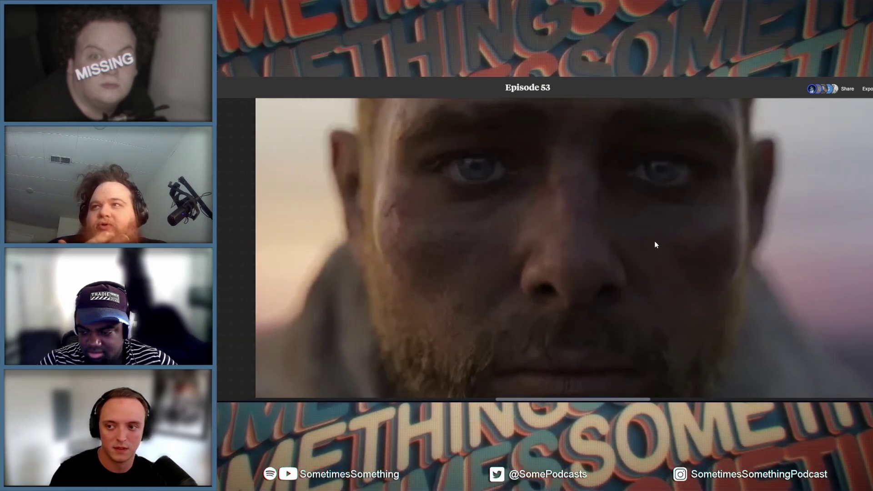
{"action": "scroll", "coordinate": [652, 243], "scroll_direction": "down", "scroll_amount": 2}
{"action": "scroll", "coordinate": [645, 304], "scroll_direction": "down", "scroll_amount": 3}
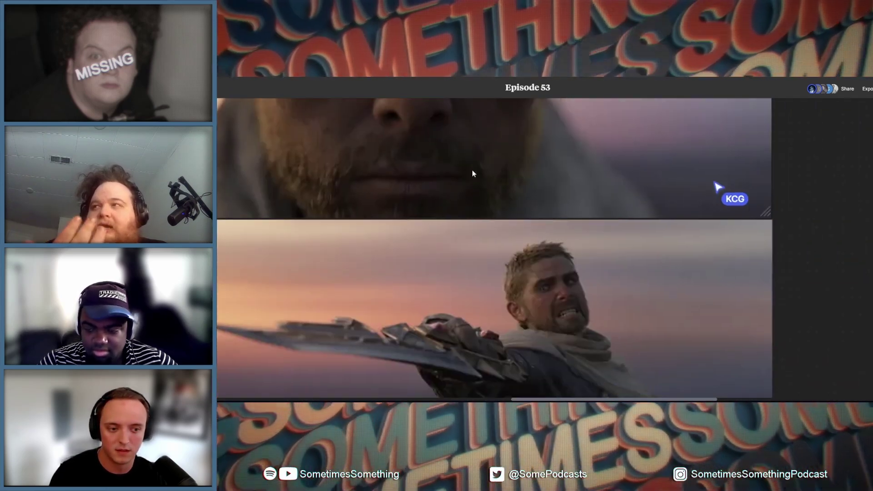
{"action": "scroll", "coordinate": [491, 210], "scroll_direction": "up", "scroll_amount": 3}
{"action": "mouse_move", "coordinate": [519, 218]}
{"action": "left_mouse_down"}
{"action": "mouse_move", "coordinate": [581, 229]}
{"action": "mouse_move", "coordinate": [569, 225]}
{"action": "left_mouse_up"}
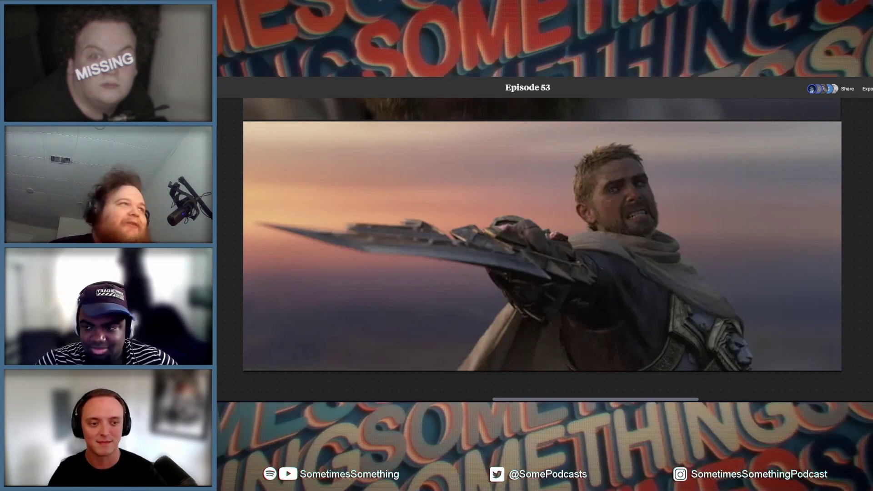
- Close the enlarged sword still with Escape
{"action": "key", "text": "Escape"}
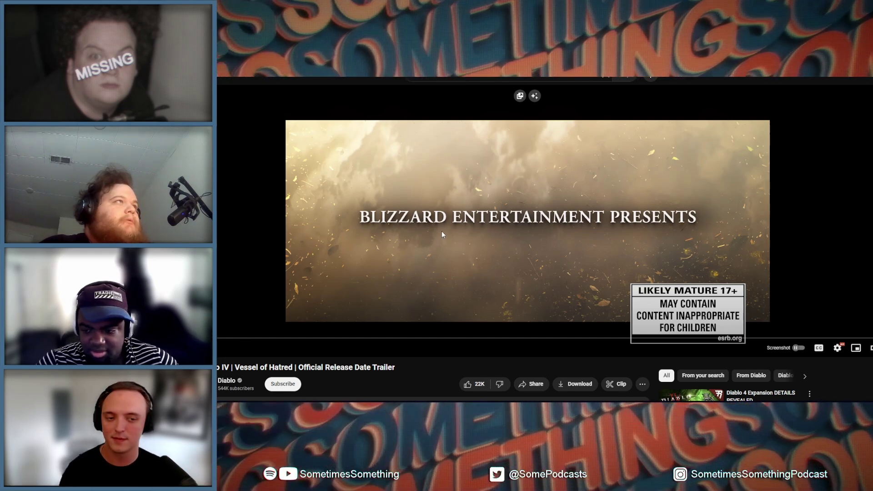
- Set the Vessel of Hatred trailer's playback quality to 2160p
{"action": "left_click", "coordinate": [839, 348]}
{"action": "left_click", "coordinate": [835, 322]}
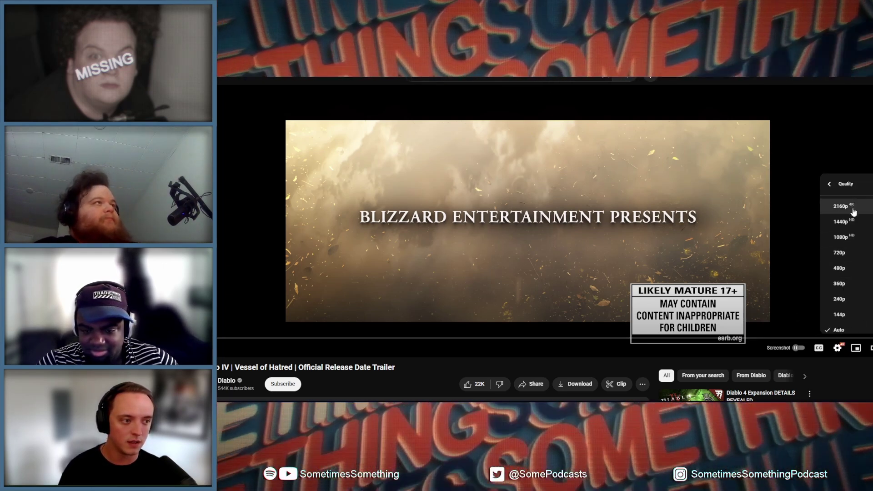
{"action": "left_click", "coordinate": [853, 210]}
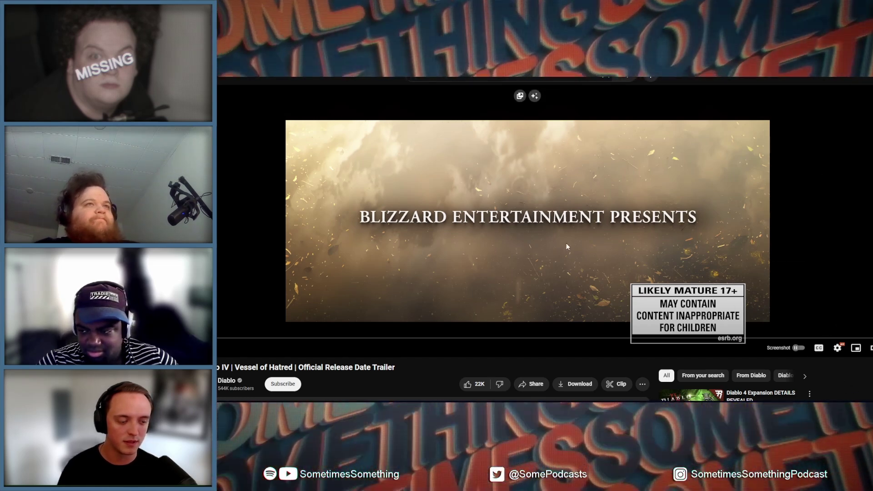